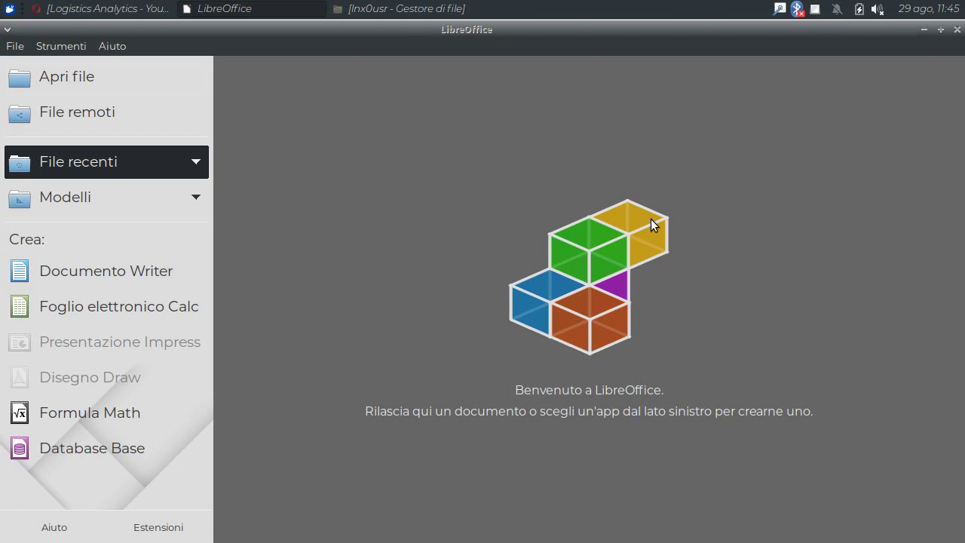
Start a blank Writer document (Senza nome 1) with Documento Writer in the Start Center
left_click(75, 272)
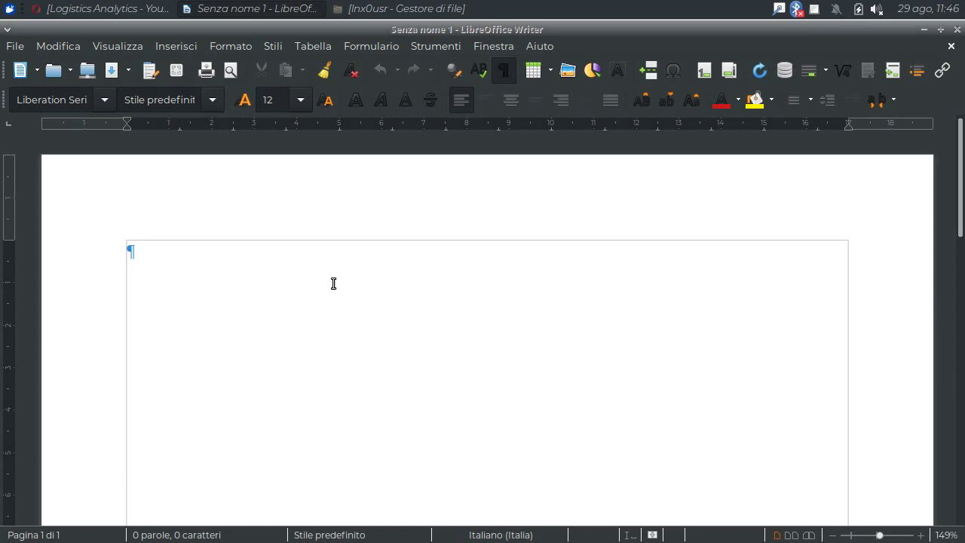
Zoom to Pagina intera and switch to the multi-page side-by-side view
left_click(130, 43)
mouse_move(245, 531)
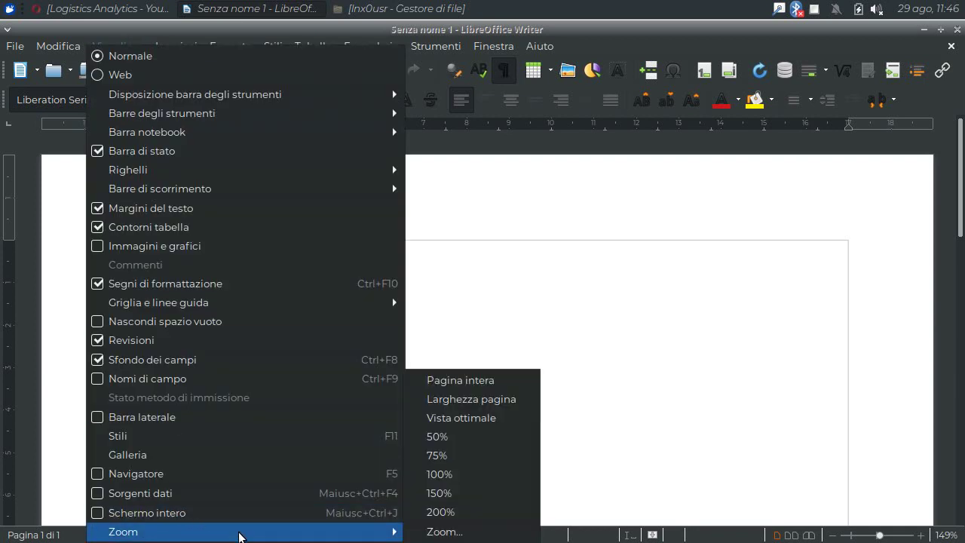
left_click(474, 381)
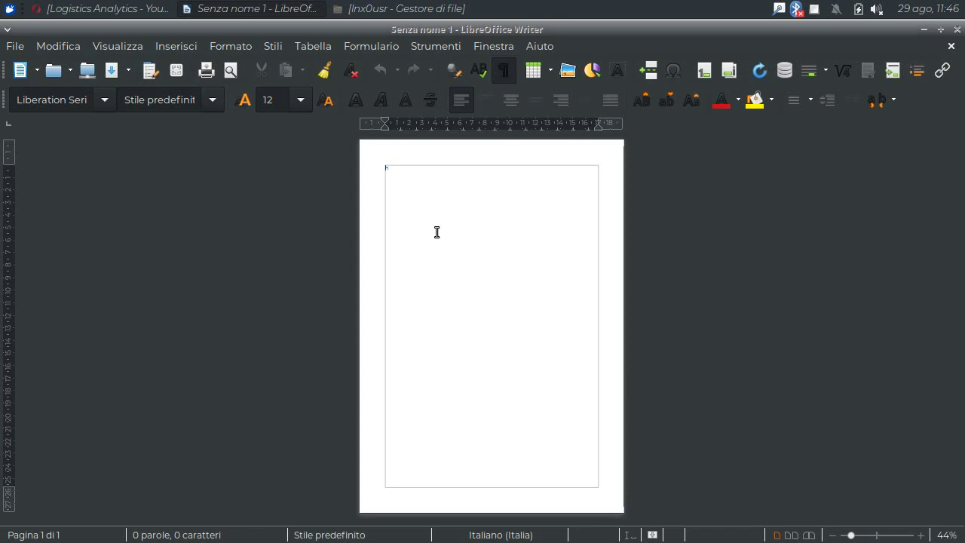
left_click(791, 535)
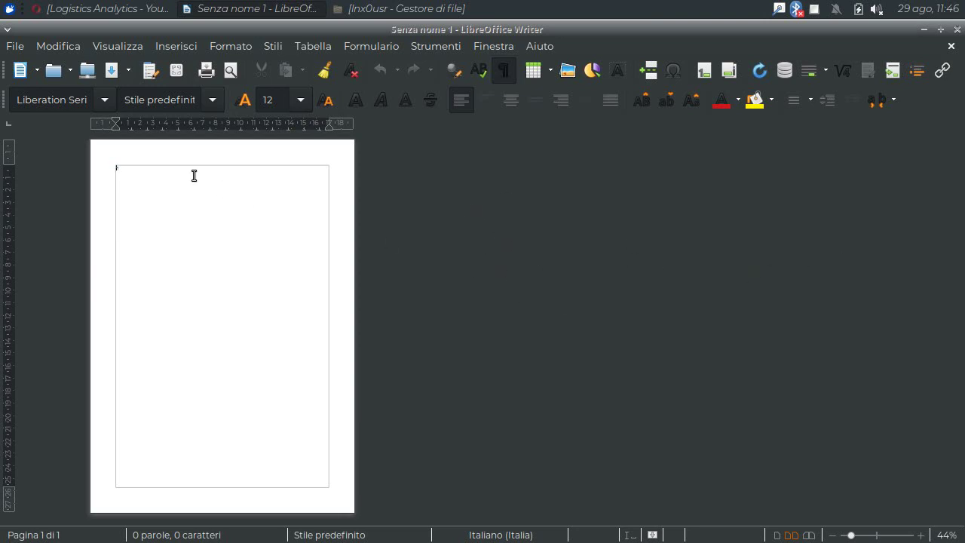
Insert two page breaks so the document has three blank pages
left_click(178, 39)
left_click(188, 60)
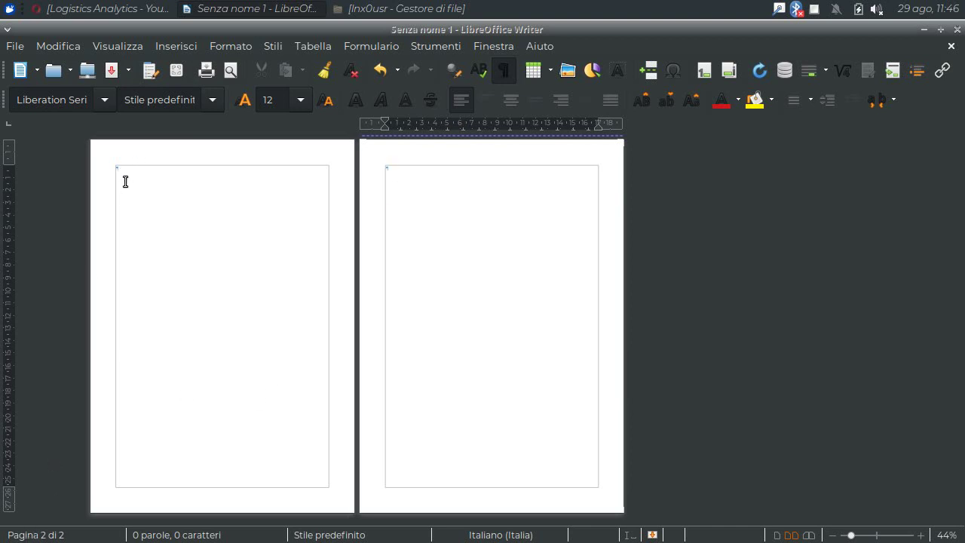
left_click(107, 202)
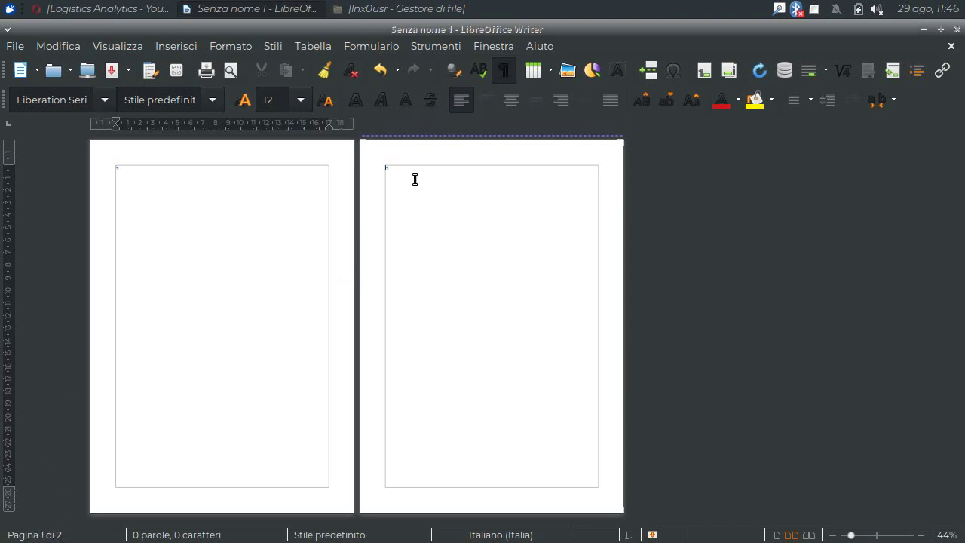
left_click(384, 159)
left_click(178, 46)
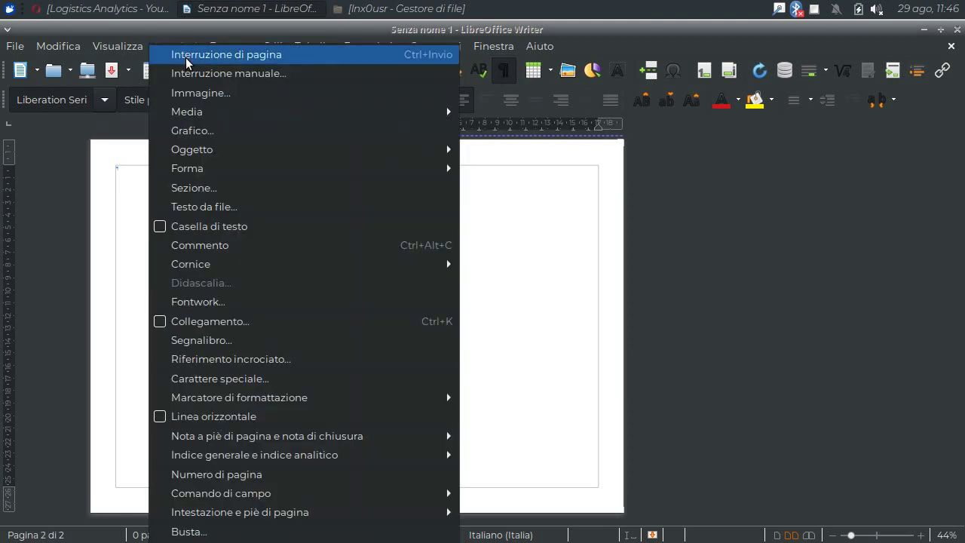
left_click(194, 61)
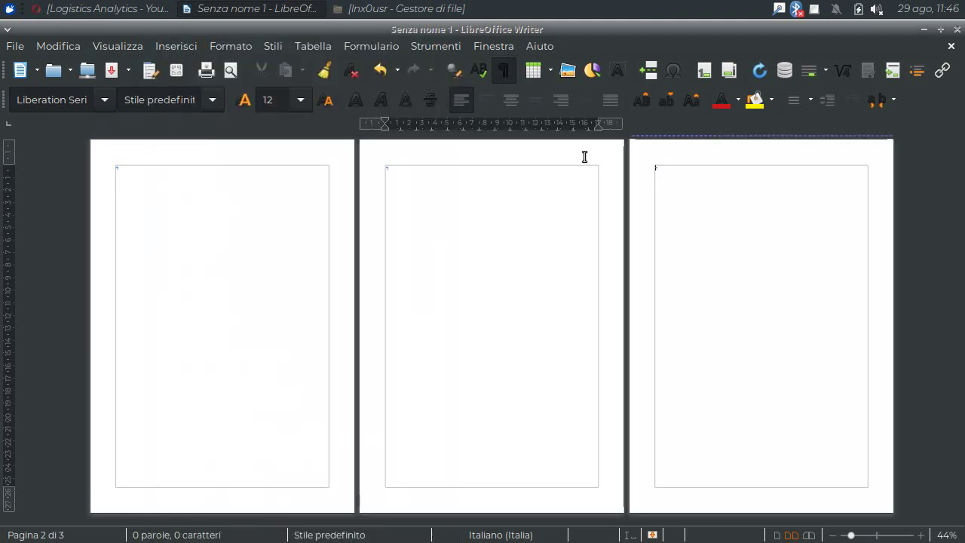
left_click(121, 175)
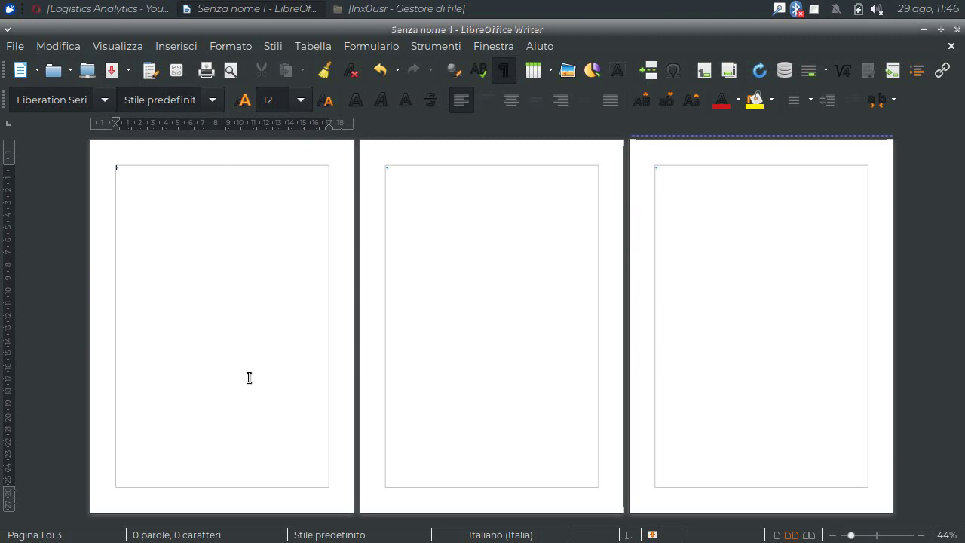
left_click(178, 44)
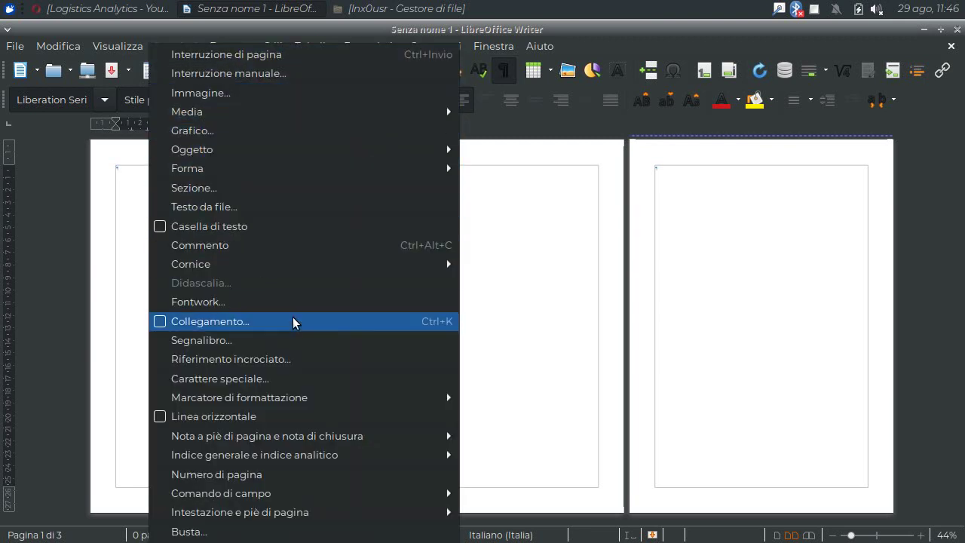
mouse_move(301, 512)
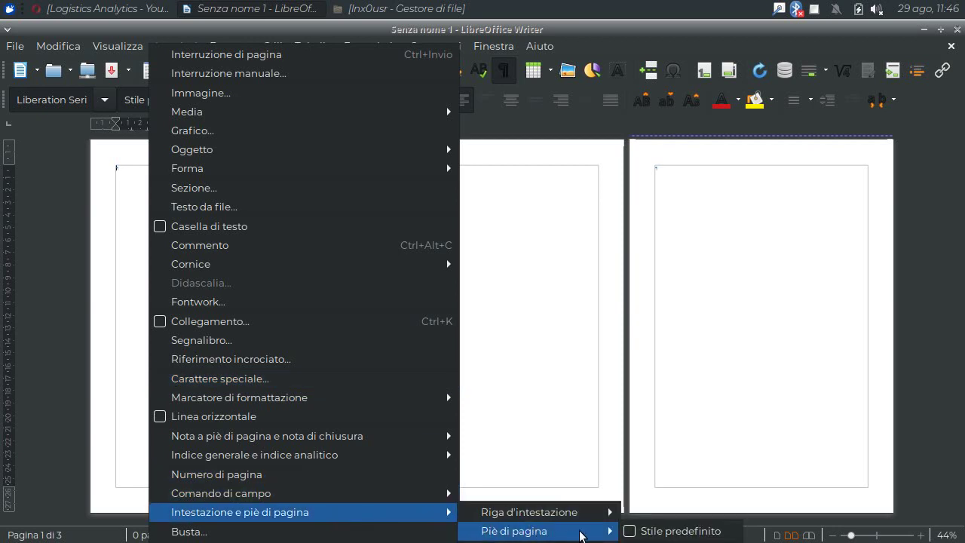
mouse_move(514, 531)
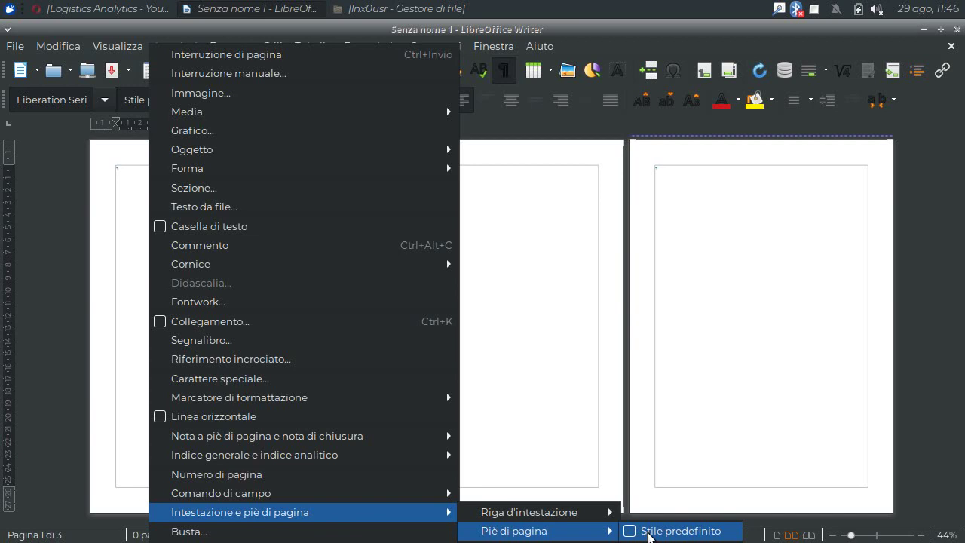
Add a default-style footer reading 'Introduzione' at 32 pt, and check it on pages 2 and 3
left_click(649, 537)
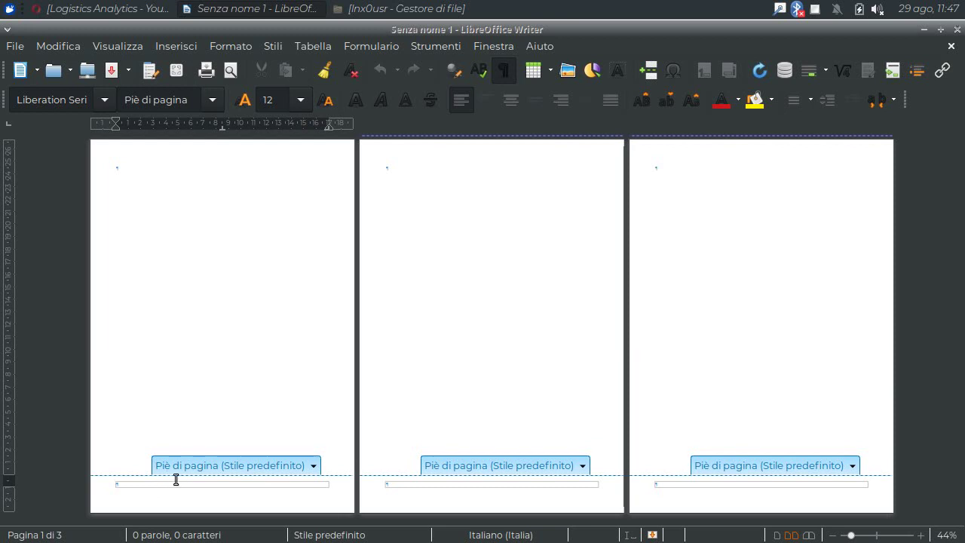
left_click(300, 99)
left_click_drag(311, 146, 313, 185)
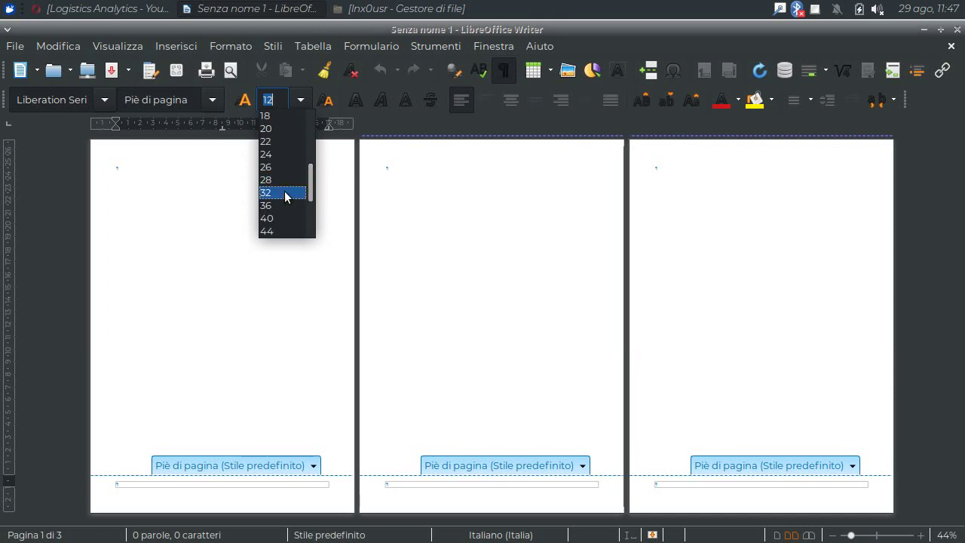
left_click(284, 193)
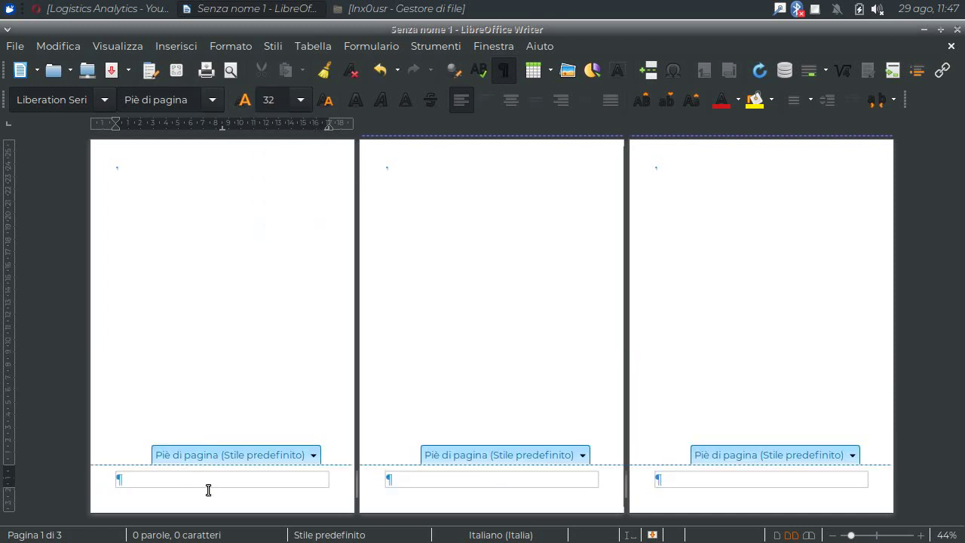
type("Introduzione")
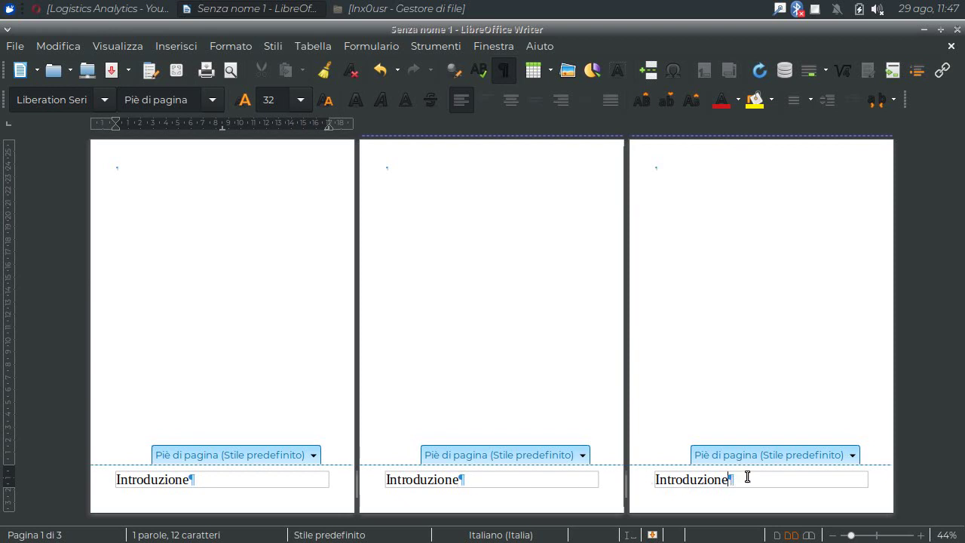
left_click(483, 480)
left_click(747, 478)
left_click(736, 477)
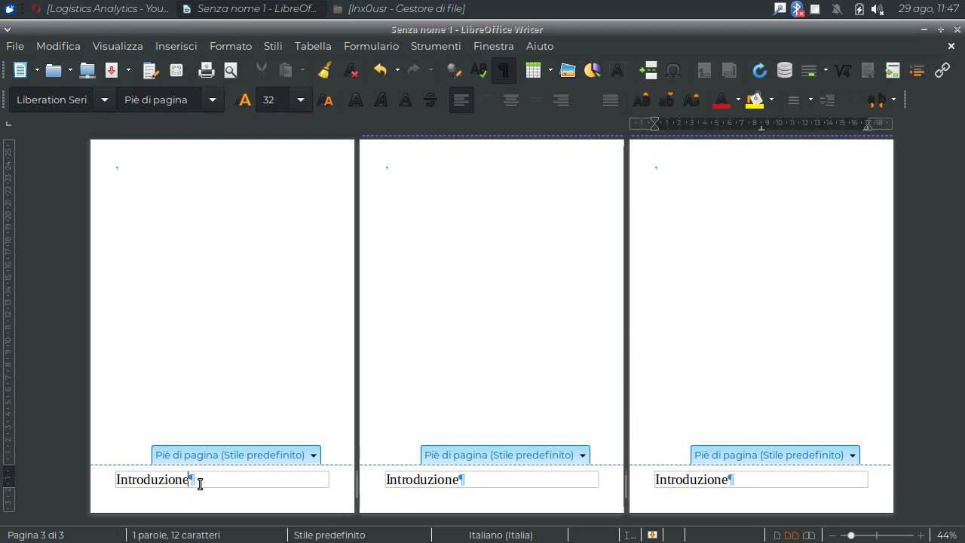
Uncheck Contenuto uguale nella prima pagina in the footer settings so page 1 has its own footer
left_click(314, 455)
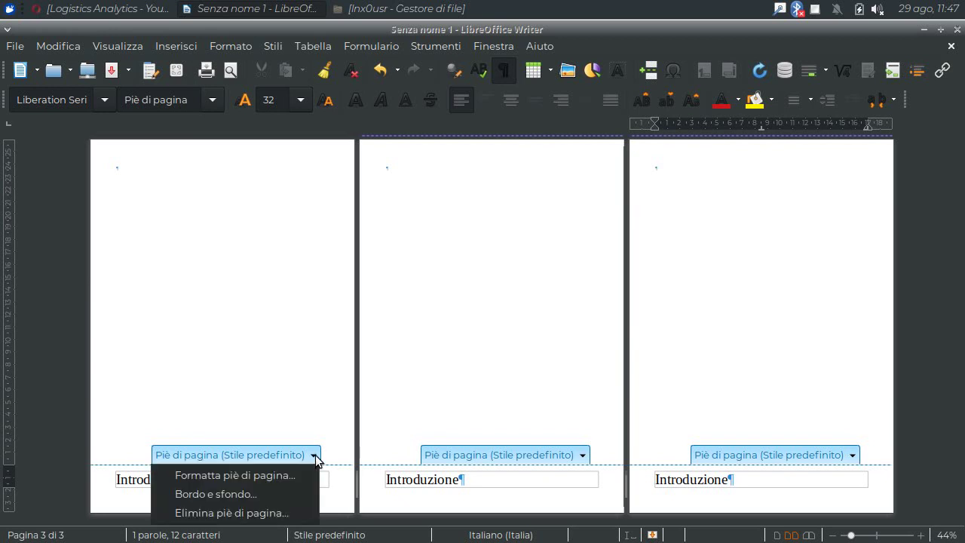
left_click(276, 476)
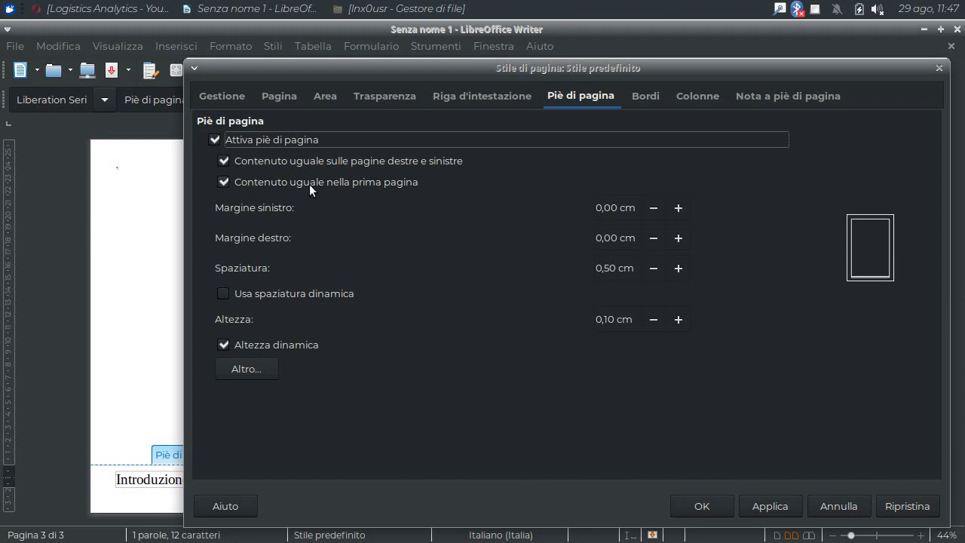
left_click(223, 182)
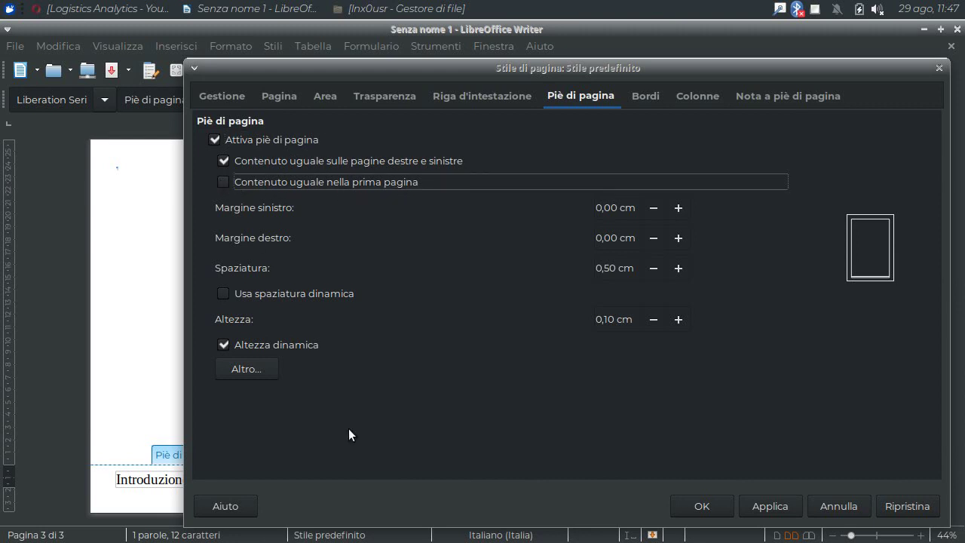
left_click(713, 507)
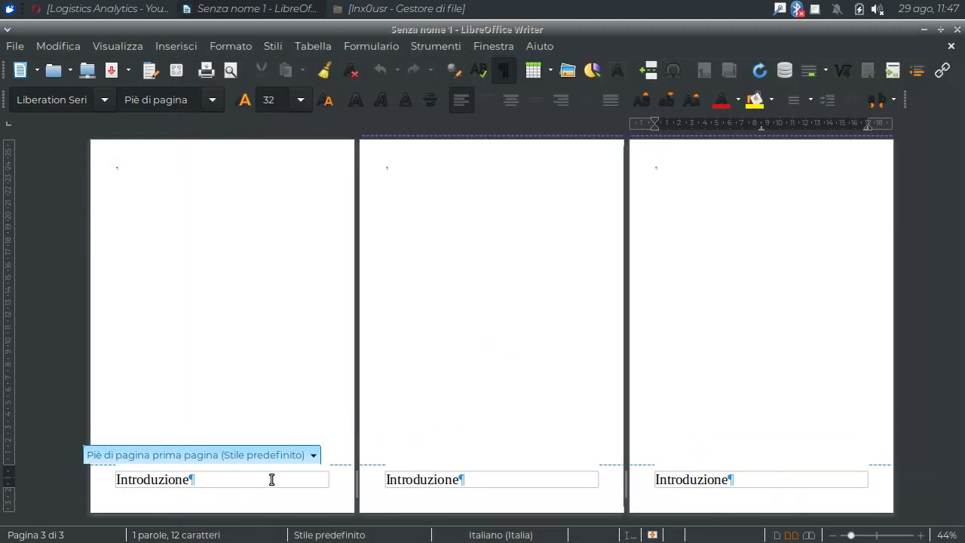
left_click(220, 479)
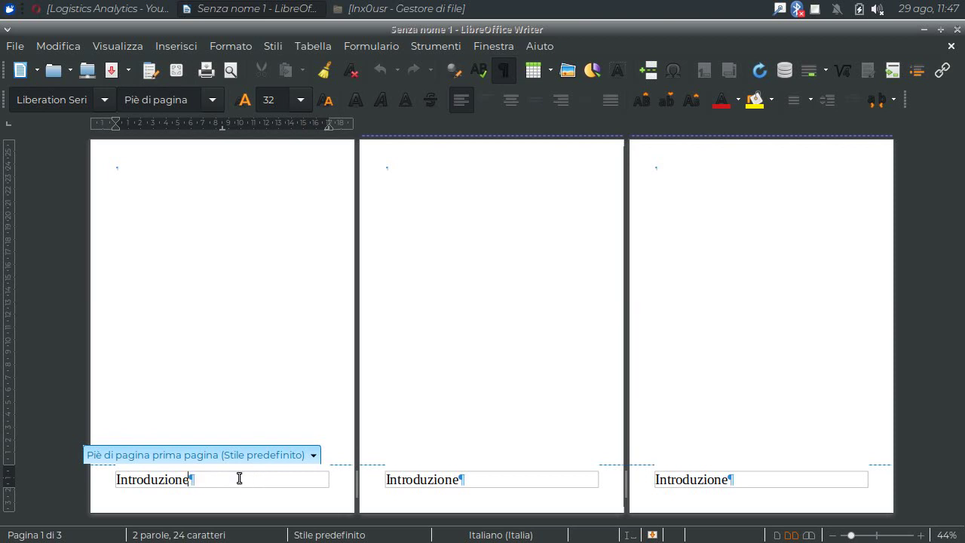
left_click(474, 480)
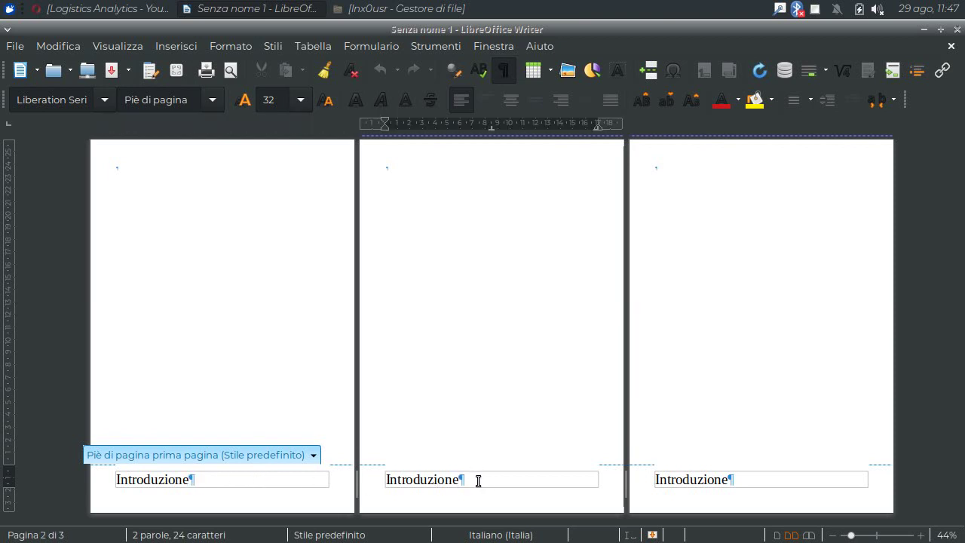
Erase the page 2–3 footer text; centre, bold and italicise 'Introduzione' in the first-page footer
key("BackSpace")
key("BackSpace")
key("BackSpace")
key("BackSpace")
key("BackSpace")
key("BackSpace")
key("BackSpace")
key("BackSpace")
key("BackSpace")
key("BackSpace")
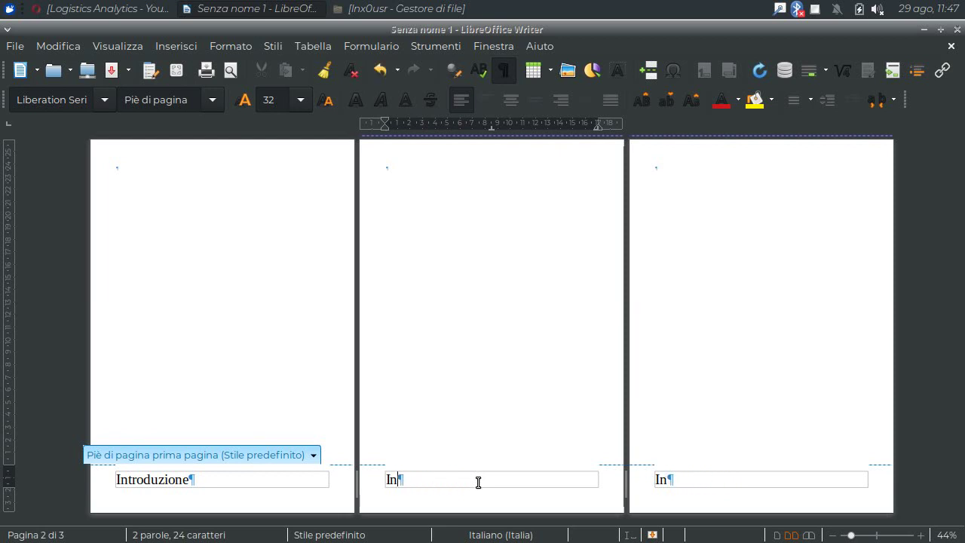
key("BackSpace")
key("BackSpace")
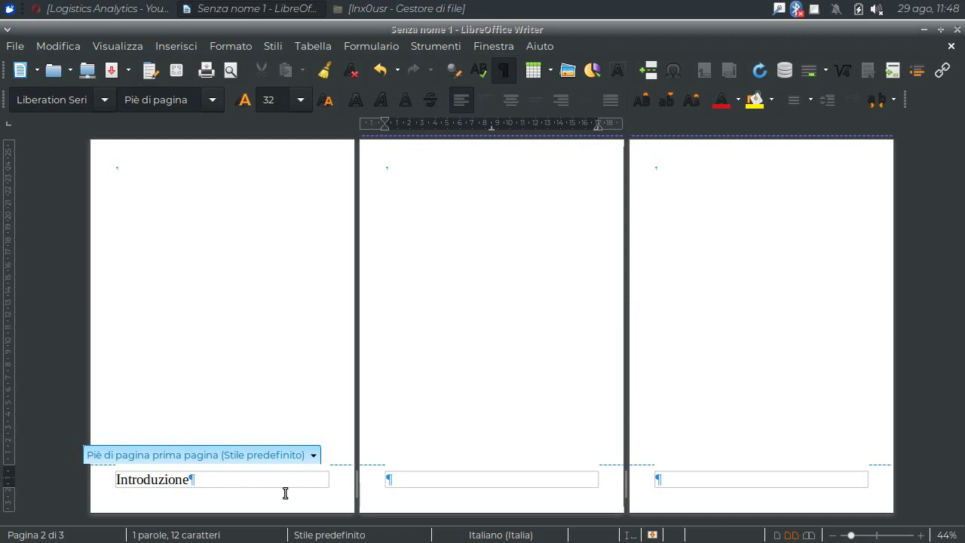
left_click_drag(187, 479, 112, 474)
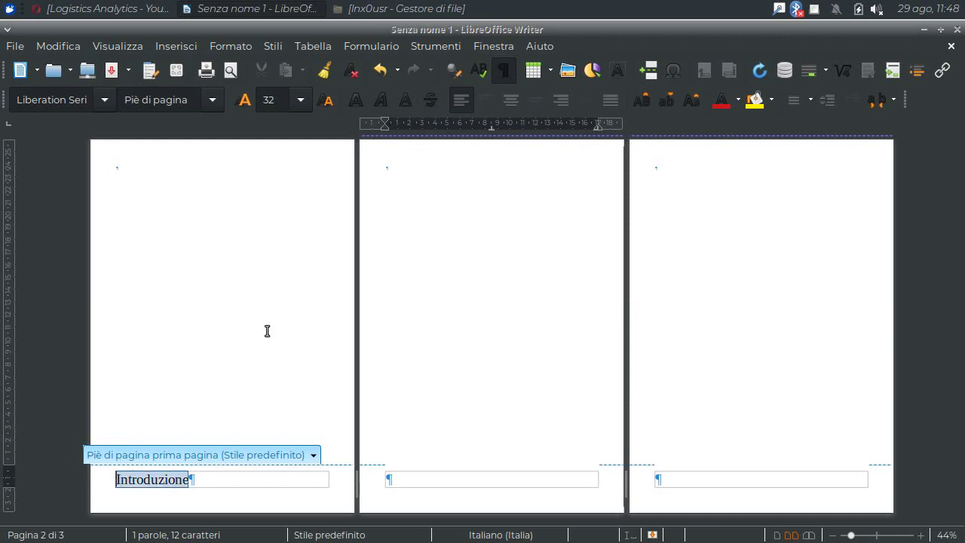
left_click(513, 100)
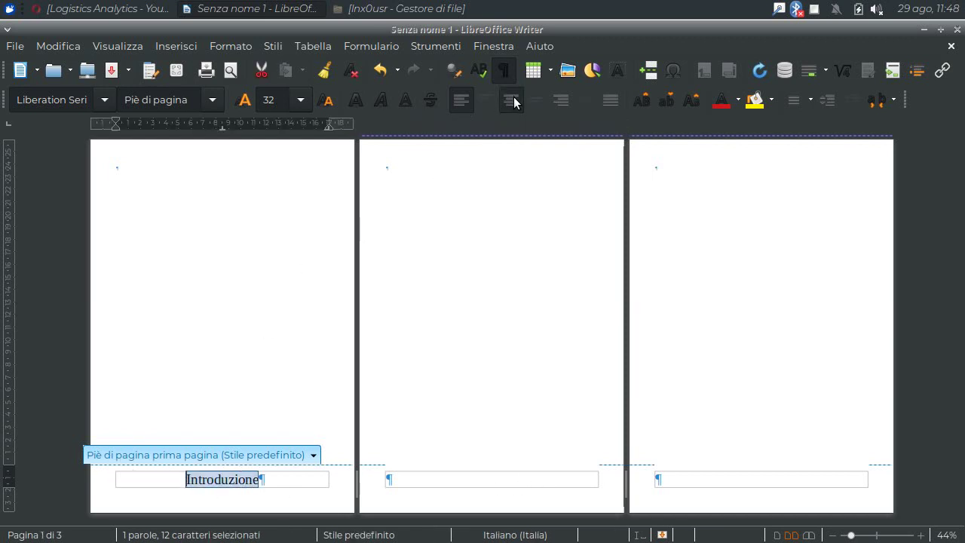
left_click(351, 101)
left_click(385, 100)
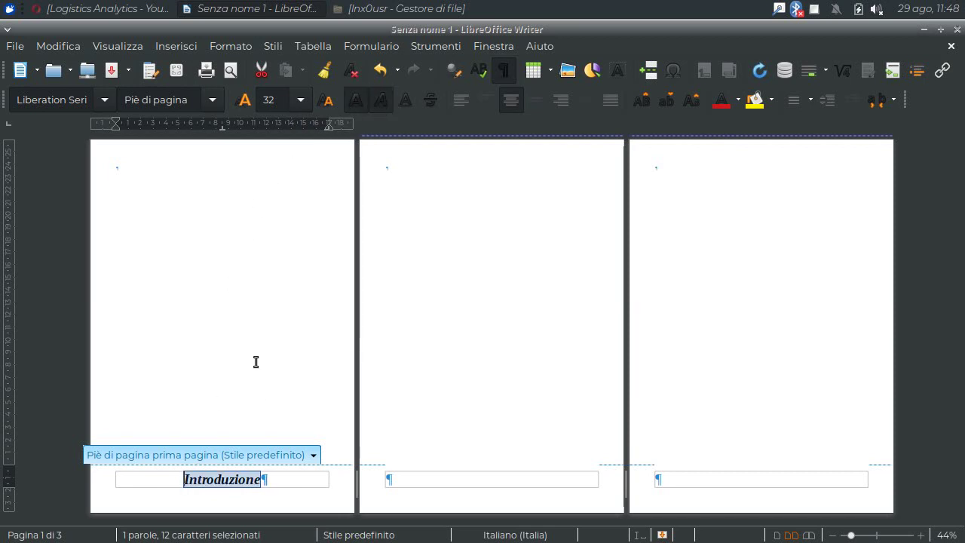
left_click(244, 483)
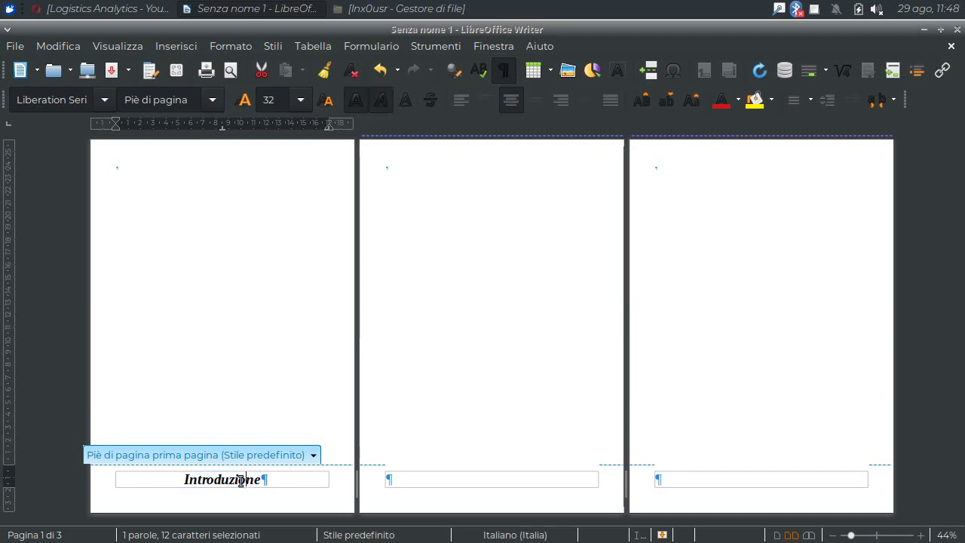
left_click(398, 480)
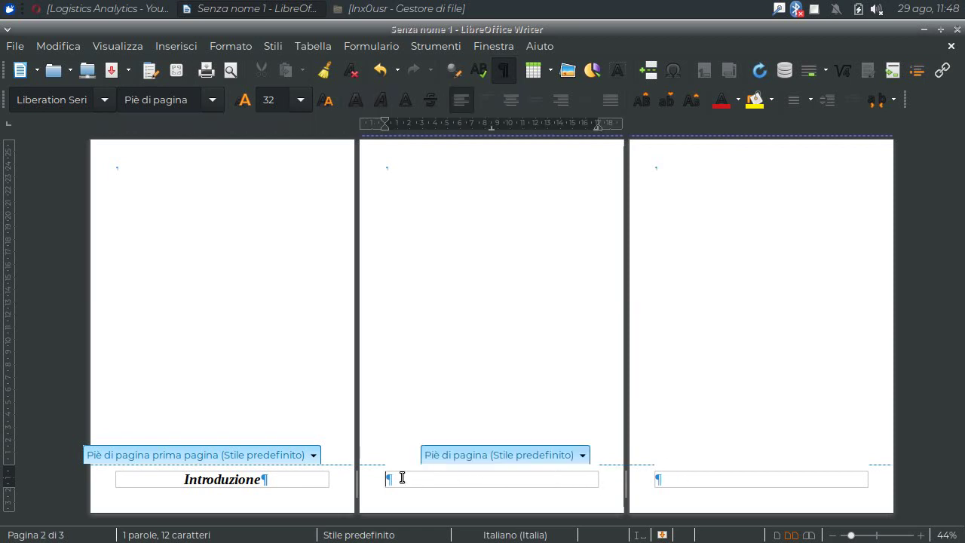
Type 'Pagina' in the page 2 footer, followed by an automatic page number field
left_click(185, 48)
left_click(182, 41)
type("Pa")
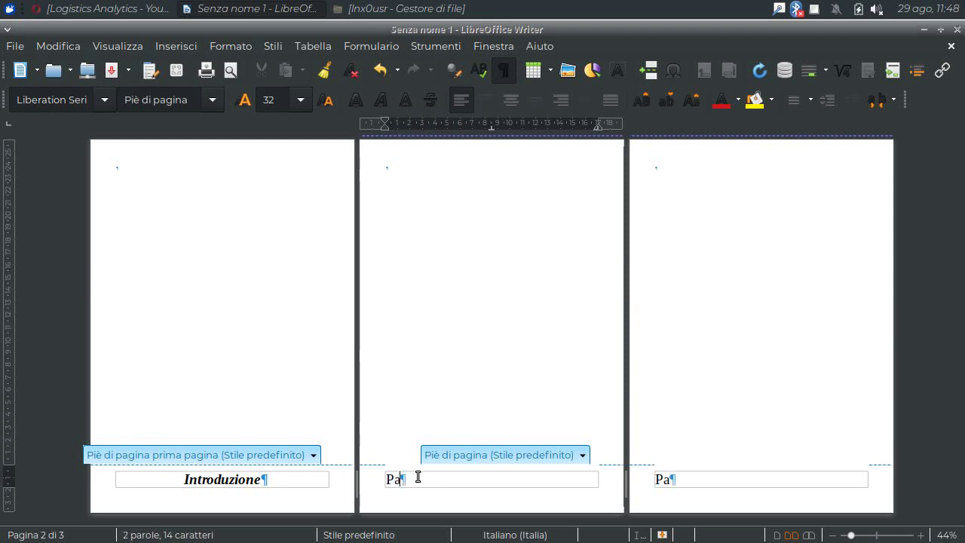
type("gina")
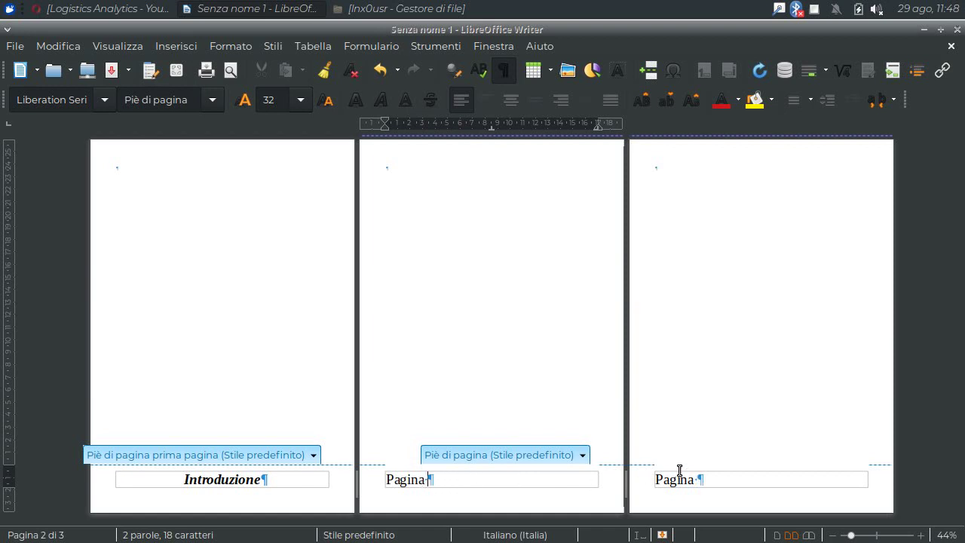
left_click(174, 46)
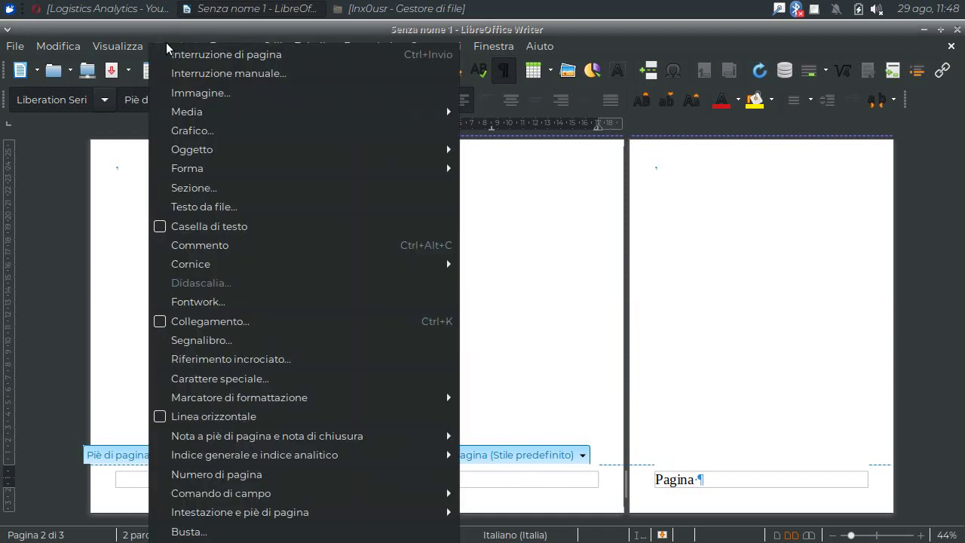
left_click(214, 474)
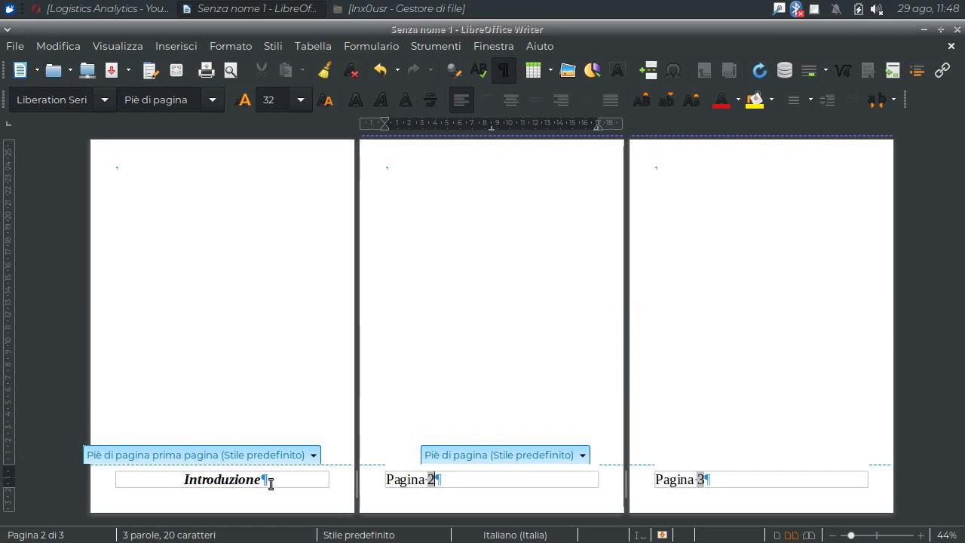
Set the page number field's Correzione to -1 so the footers read 'Pagina 1' and 'Pagina 2'
double_click(431, 479)
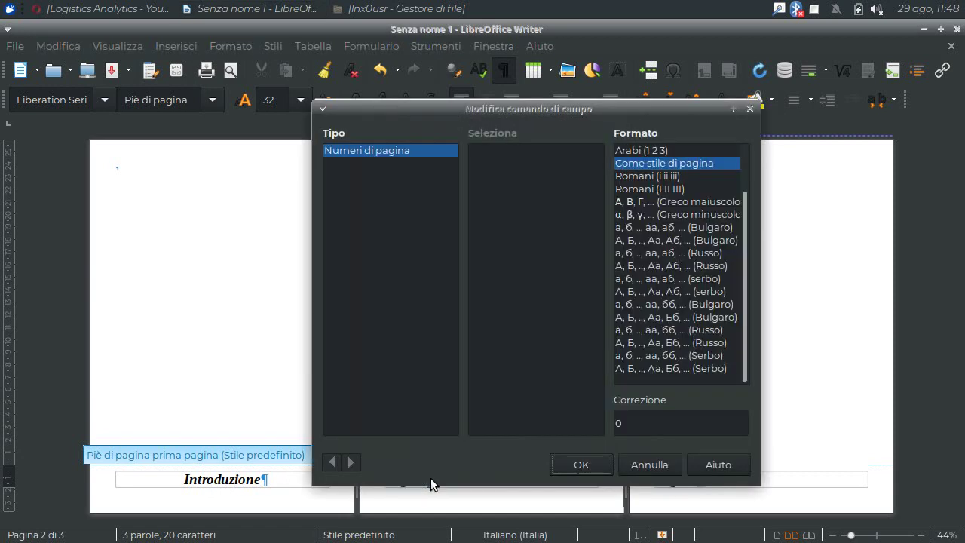
left_click(651, 421)
type("-1")
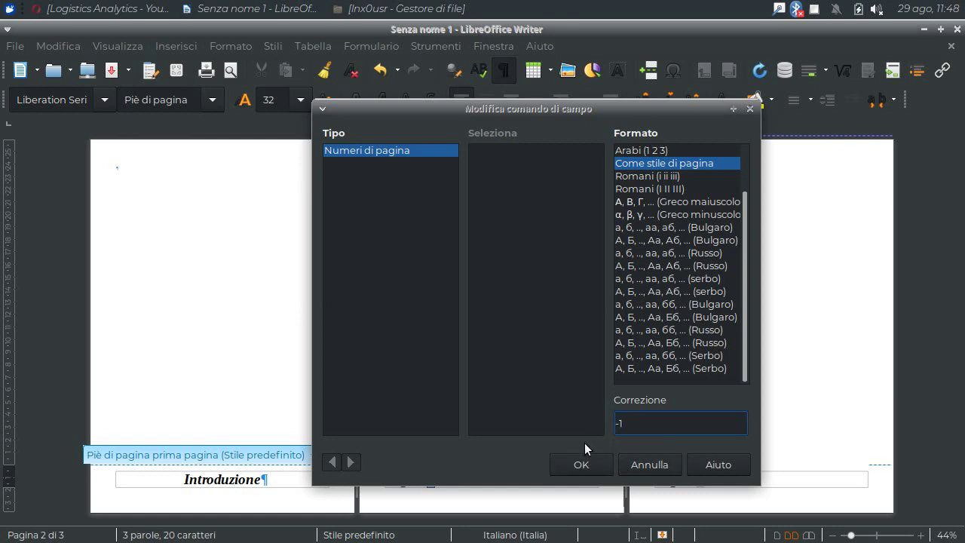
left_click(579, 464)
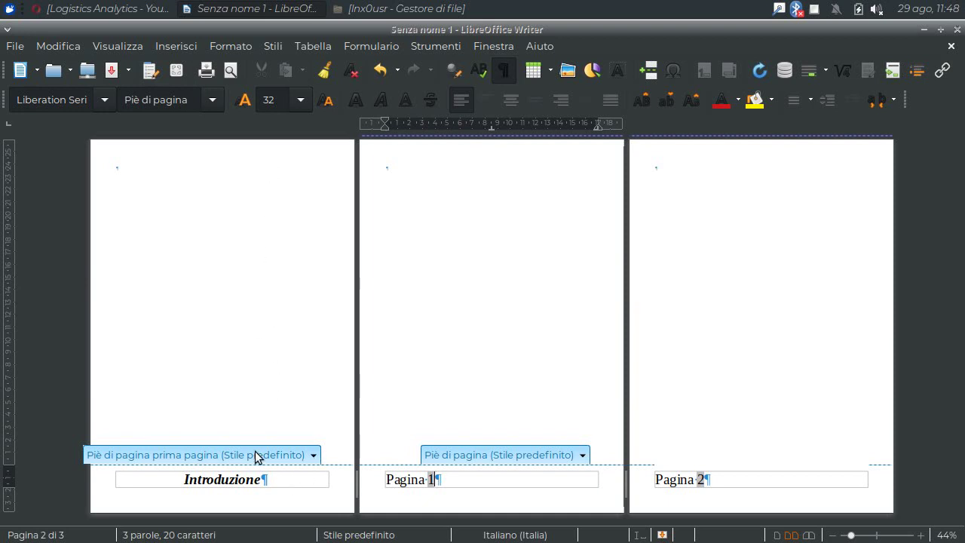
left_click(310, 455)
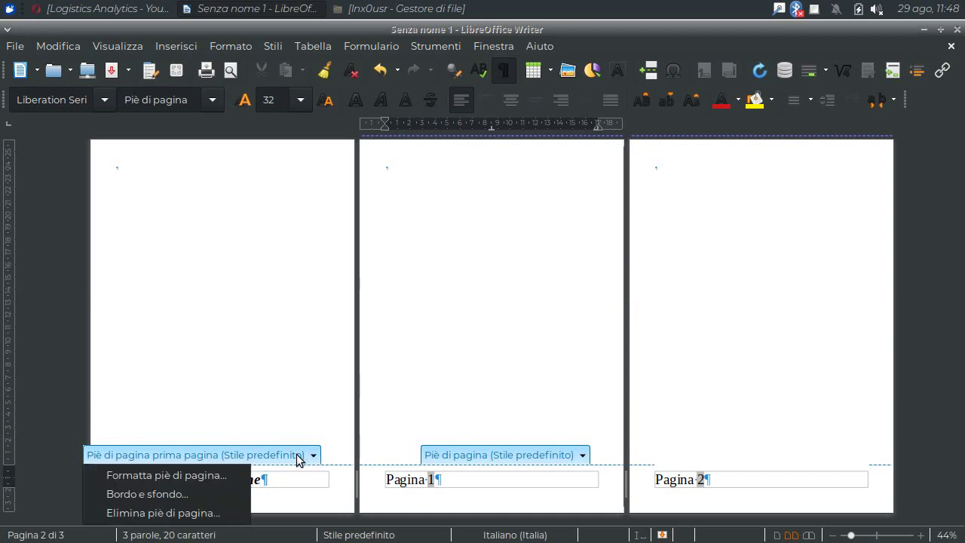
left_click(221, 475)
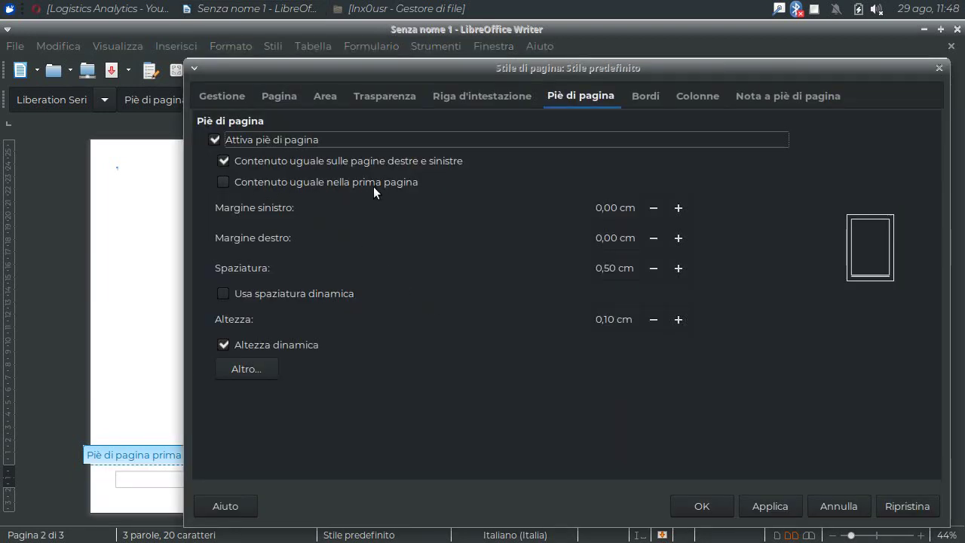
left_click(836, 504)
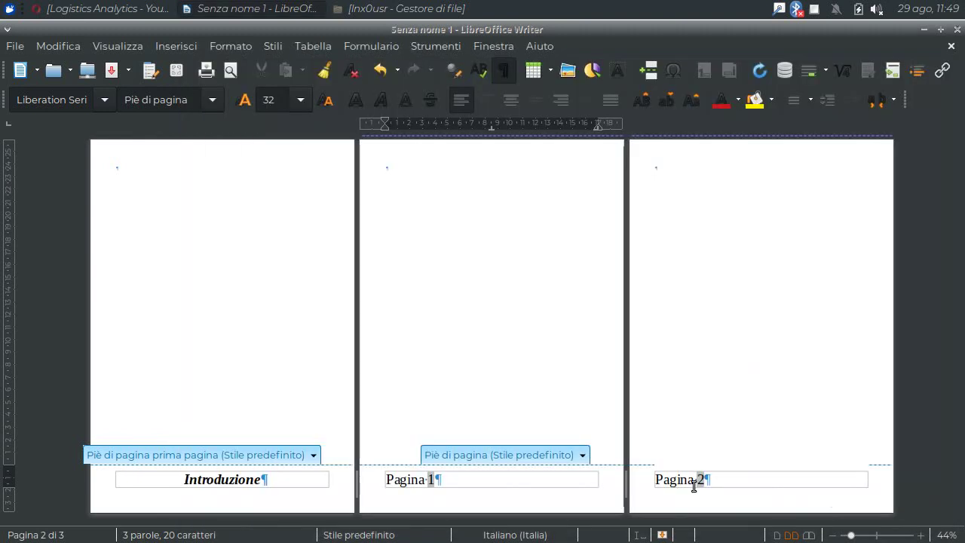
double_click(431, 479)
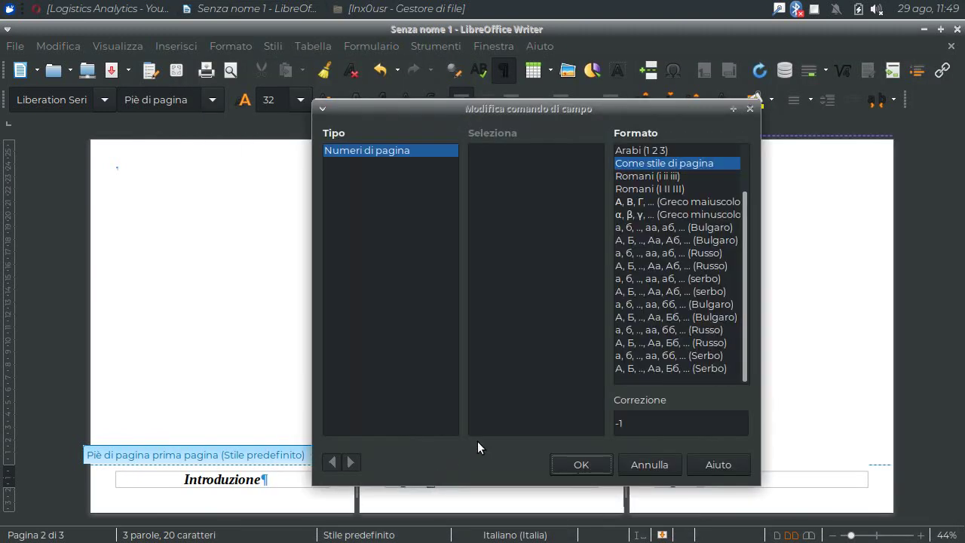
left_click(645, 422)
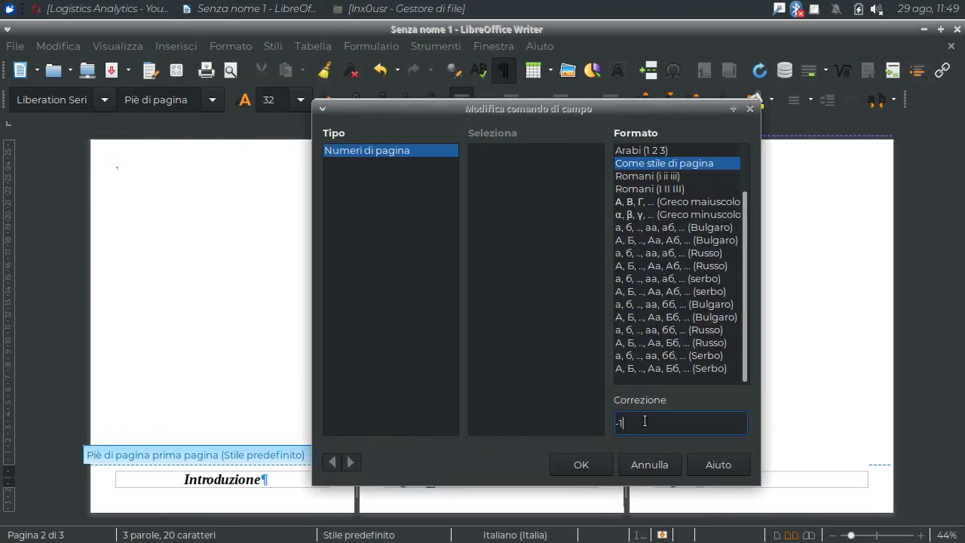
left_click(644, 463)
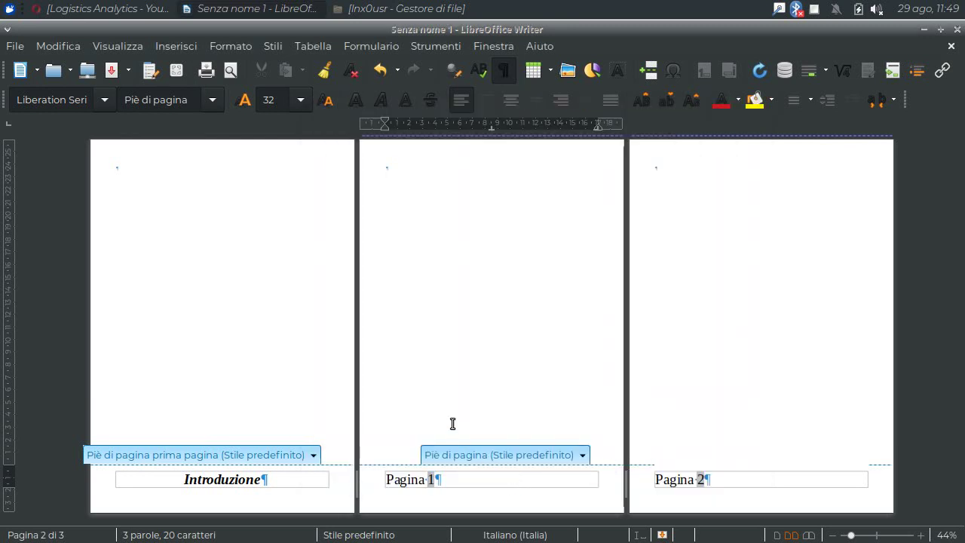
left_click(295, 484)
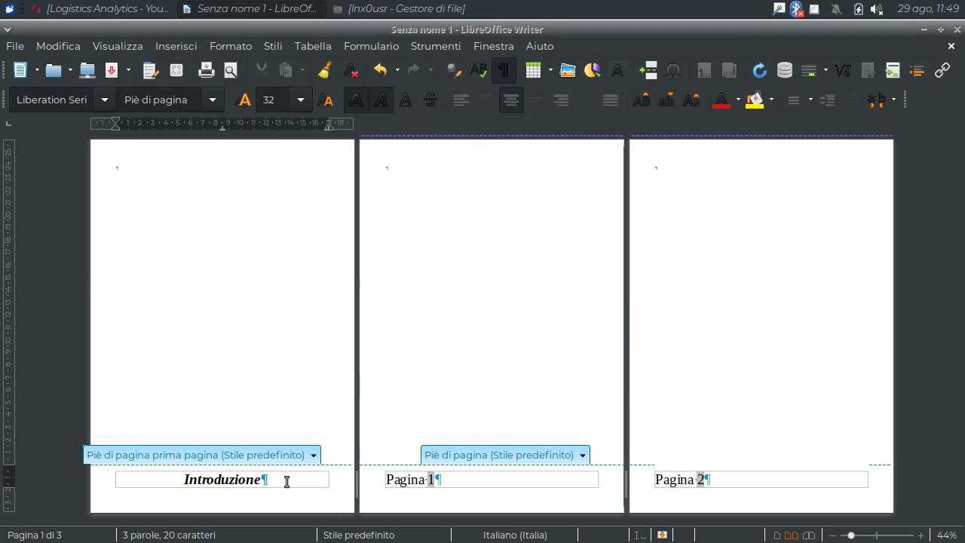